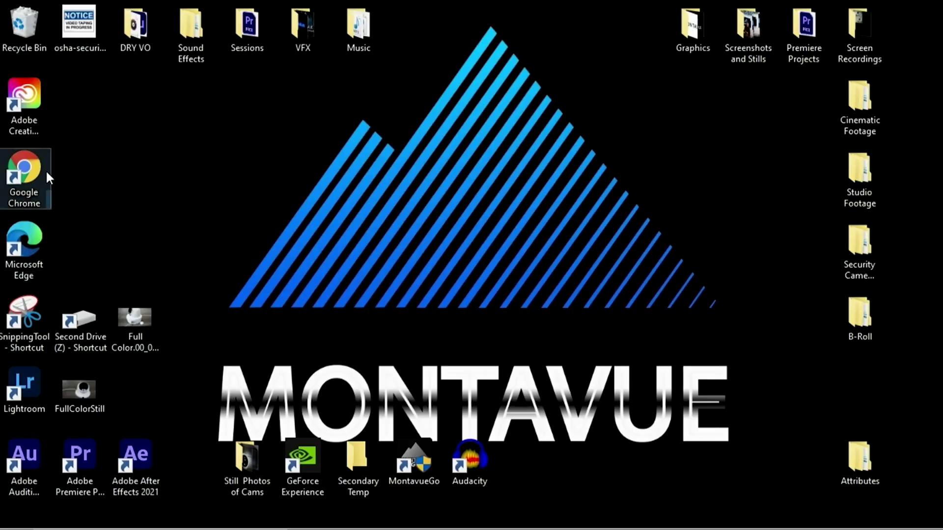
Step: Open montavue.com in the browser and go to the Help Center's Firmware Updates collection
double_click(46, 170)
type("mont")
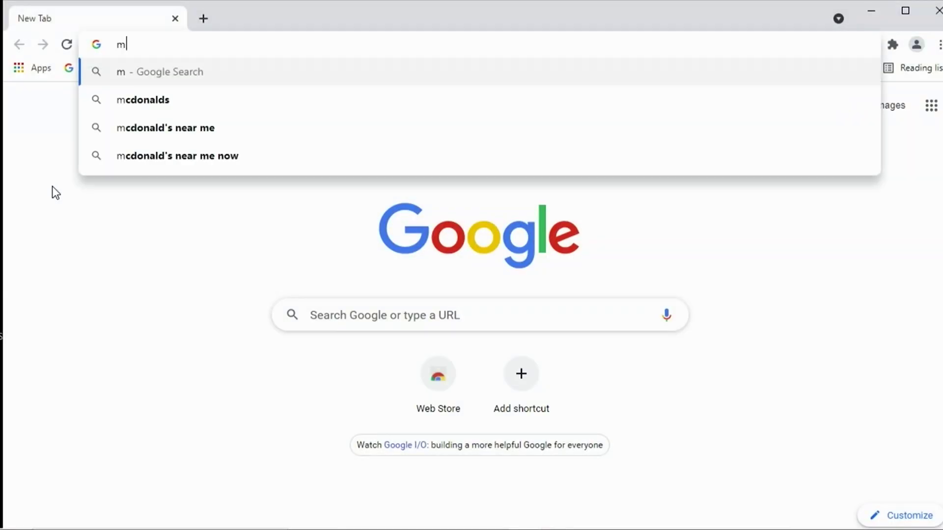
type("avue.com")
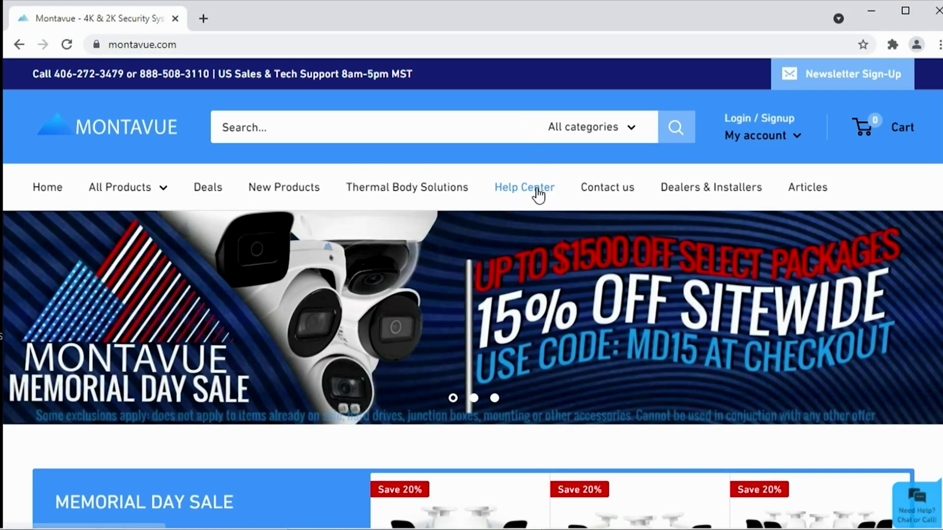
left_click(538, 195)
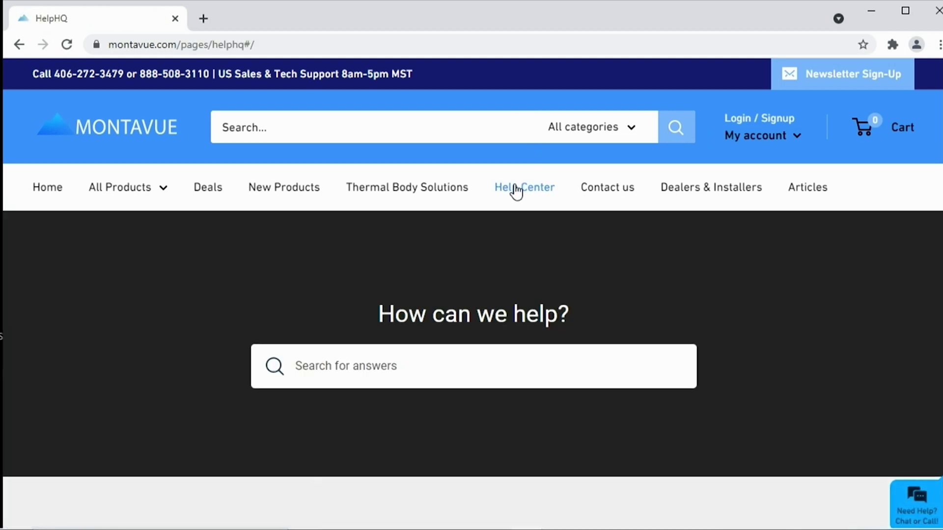
scroll(516, 194, "down", 7)
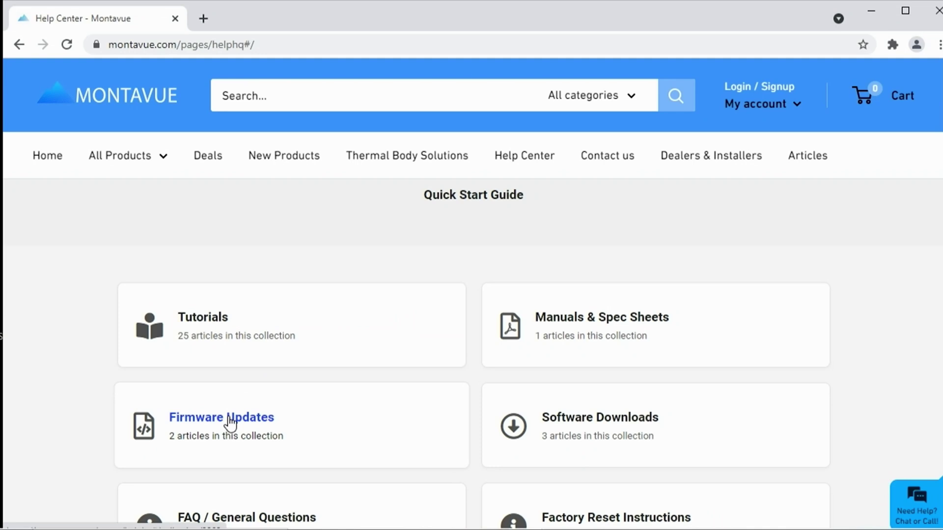
left_click(231, 422)
Step: Open the NVR FIRMWARE article and pick the MNR12082-8 firmware link
scroll(482, 243, "down", 6)
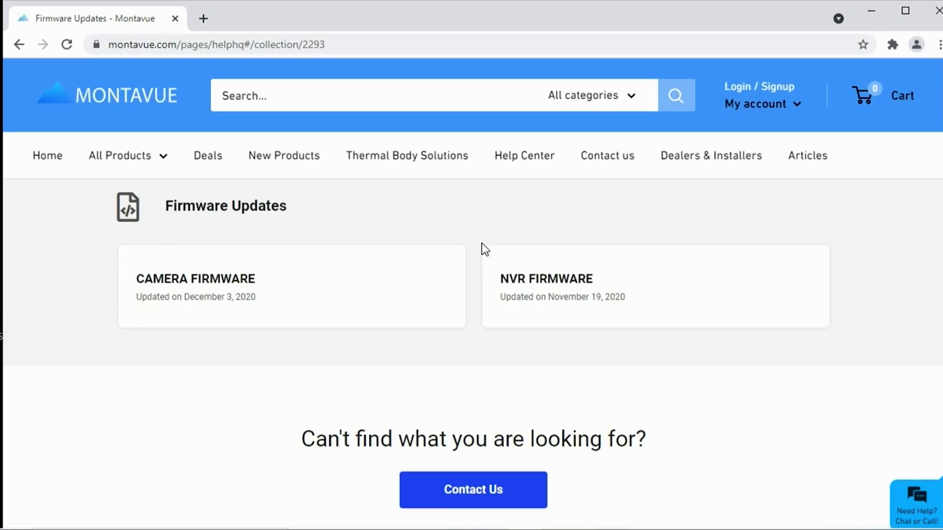
left_click(518, 278)
scroll(520, 270, "down", 9)
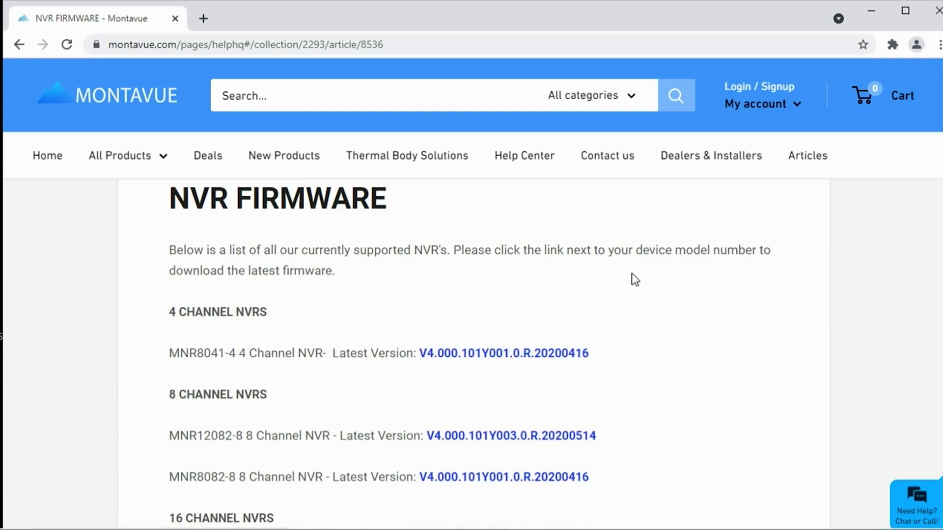
scroll(634, 275, "down", 2)
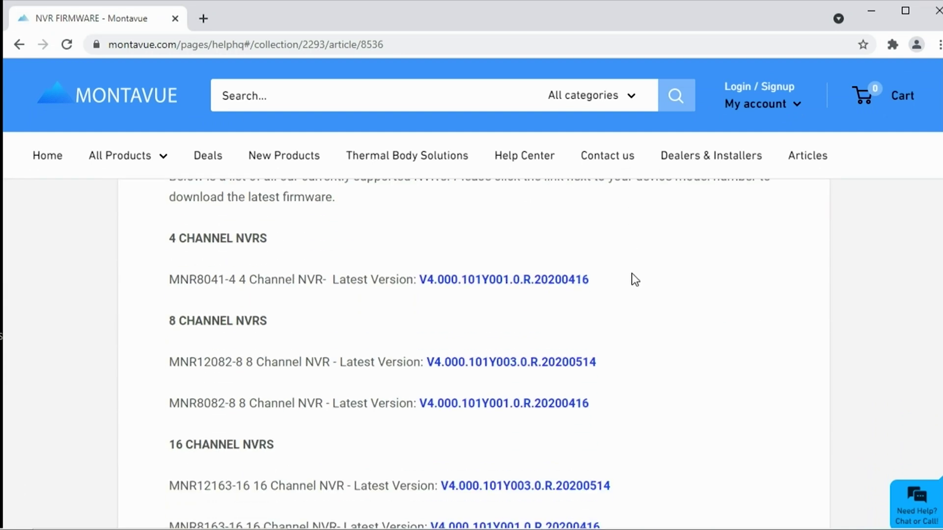
left_click(488, 366)
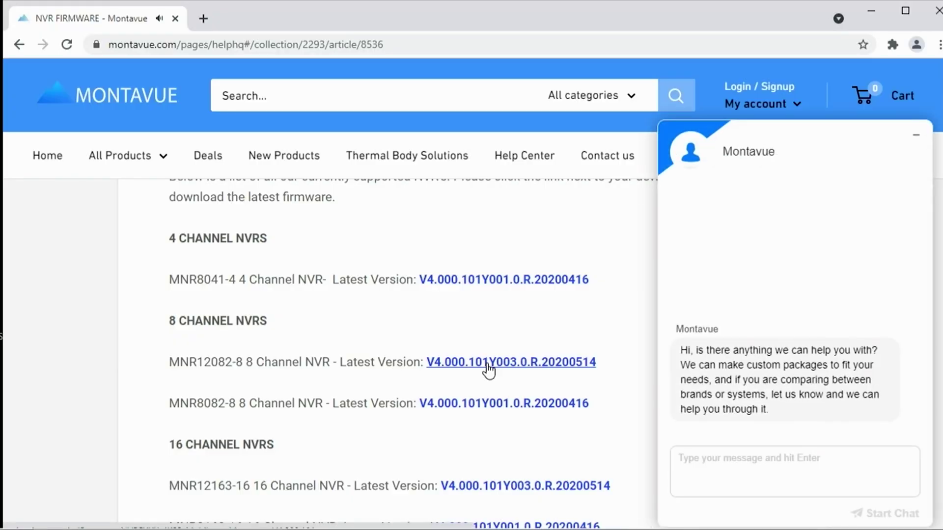
Step: Download MNR12082-8 firmware V4.000.101Y003.0.R.20200514 and show the BIN file in Downloads
left_click(488, 363)
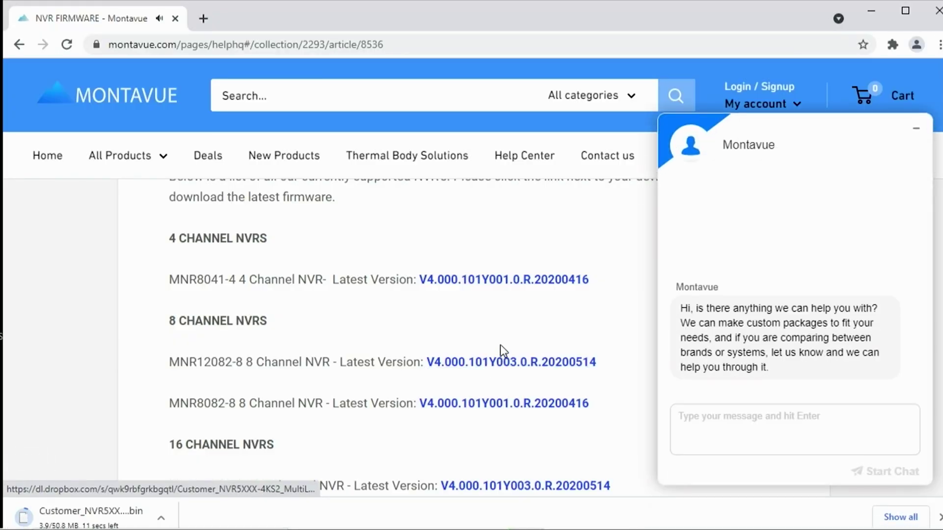
scroll(387, 320, "down", 3)
scroll(392, 317, "down", 3)
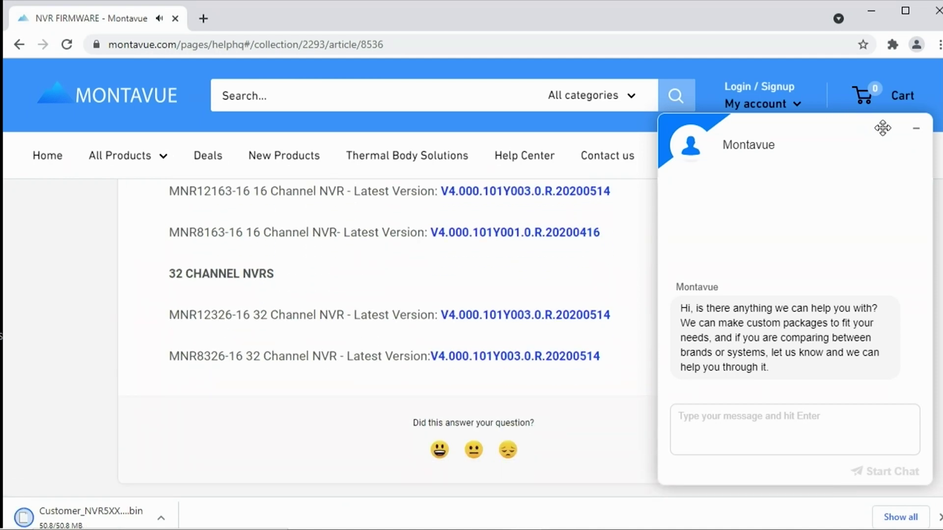
left_click(917, 130)
scroll(462, 322, "up", 10)
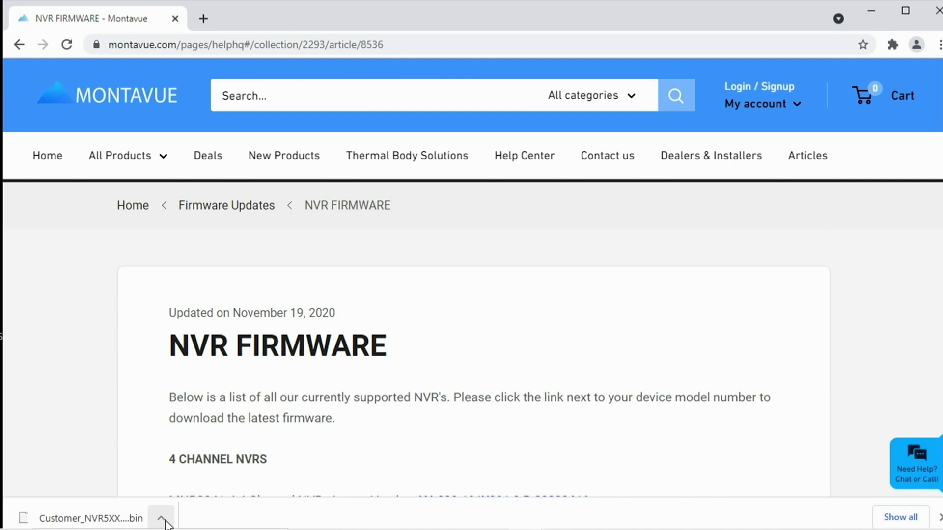
left_click(162, 519)
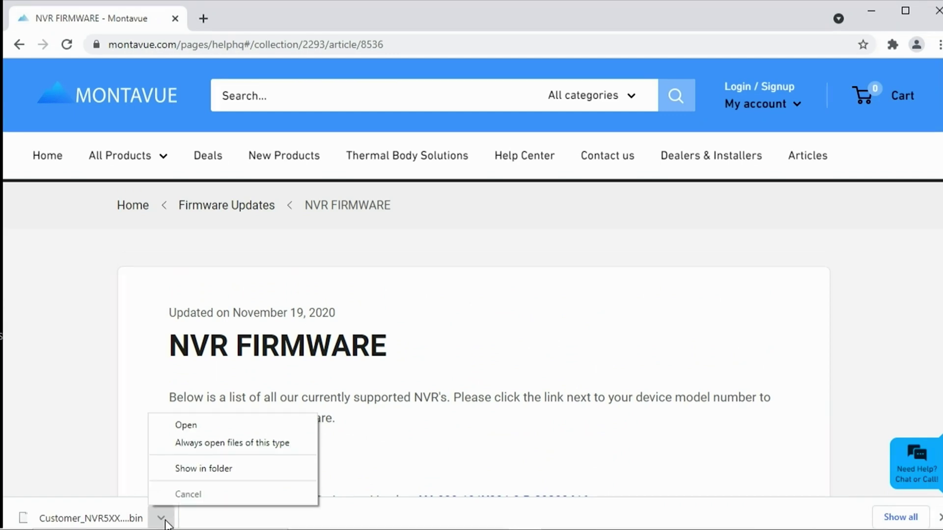
left_click(210, 471)
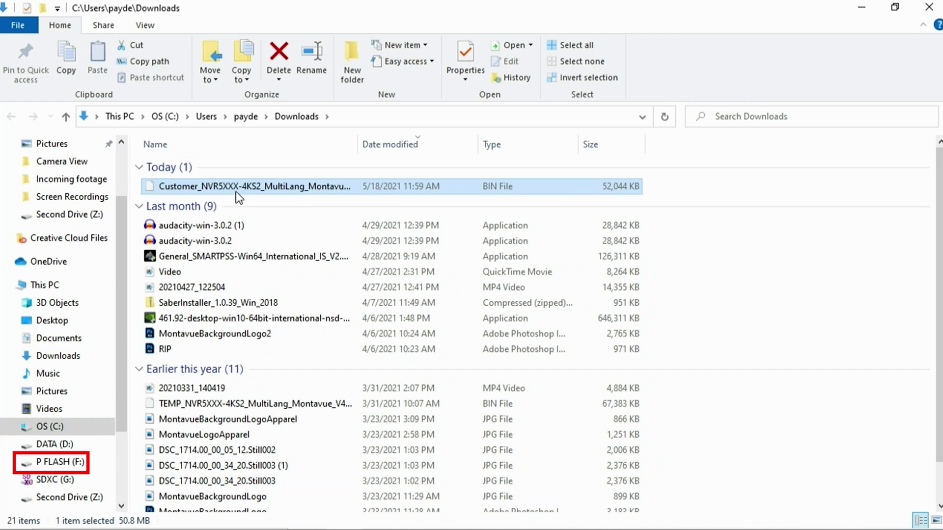
Step: Copy the Customer_NVR5XXX BIN file onto P FLASH (F:), verify it there, and eject the drive
scroll(84, 285, "down", 3)
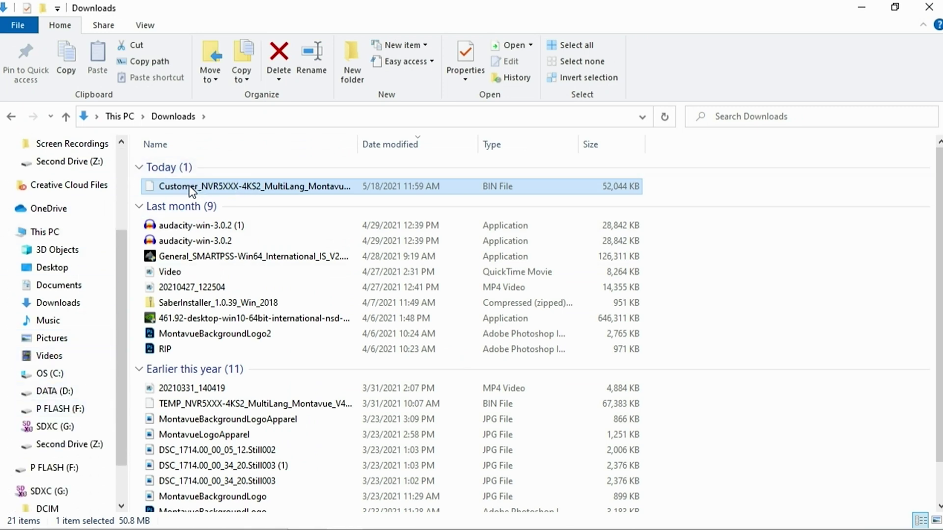
left_click_drag(191, 190, 55, 411)
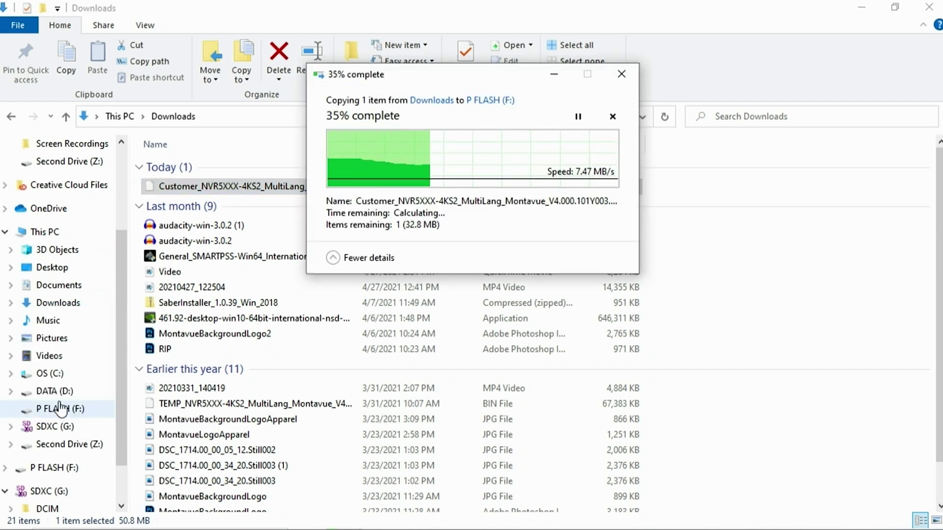
left_click(59, 408)
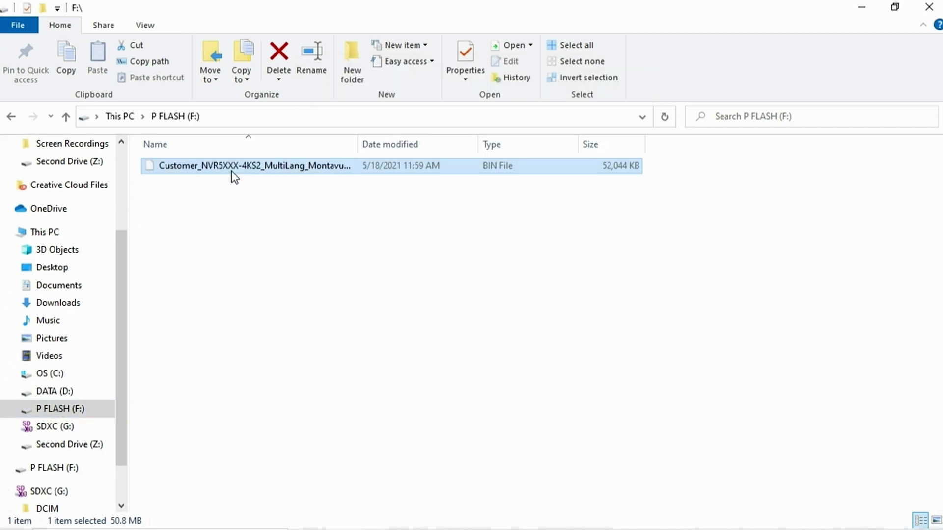
left_click(234, 180)
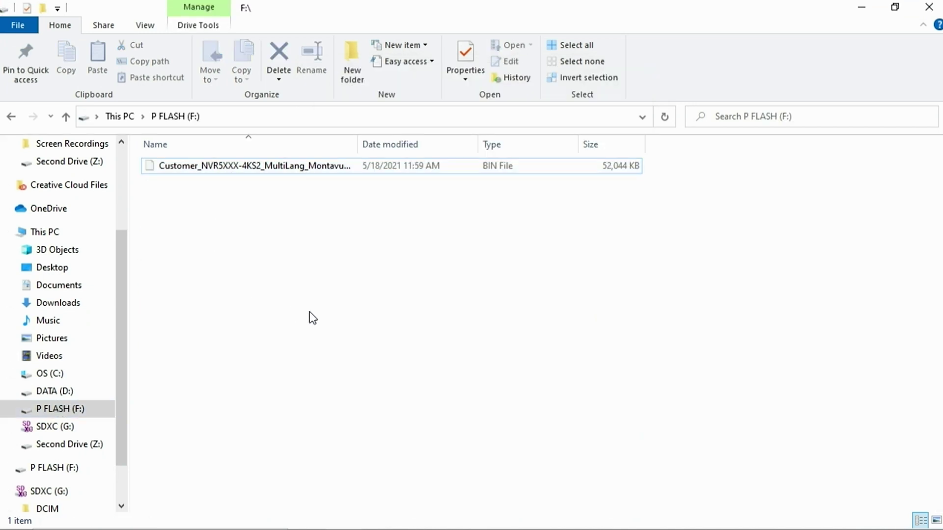
right_click(61, 411)
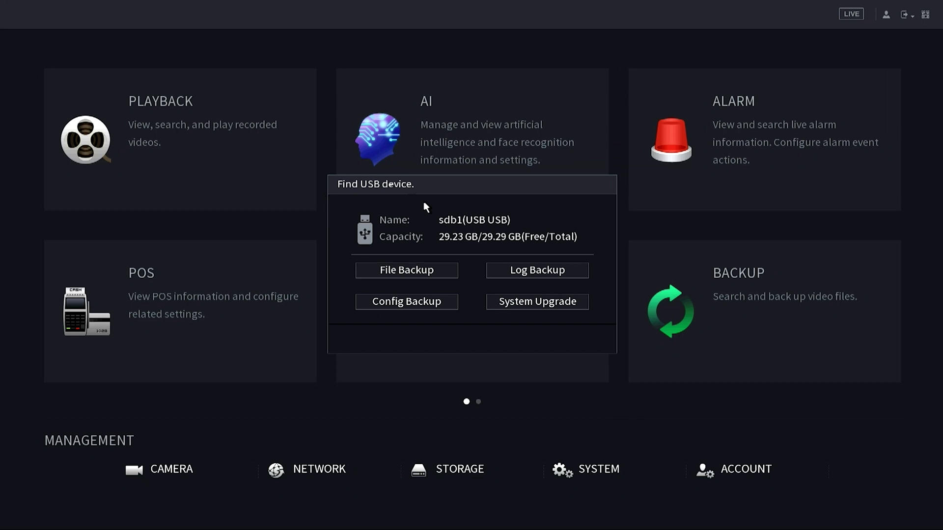
Step: Start a System Upgrade from the USB prompt and select the 50.82 MB Customer_NVR5XXX .bin file
left_click(541, 304)
left_click(334, 208)
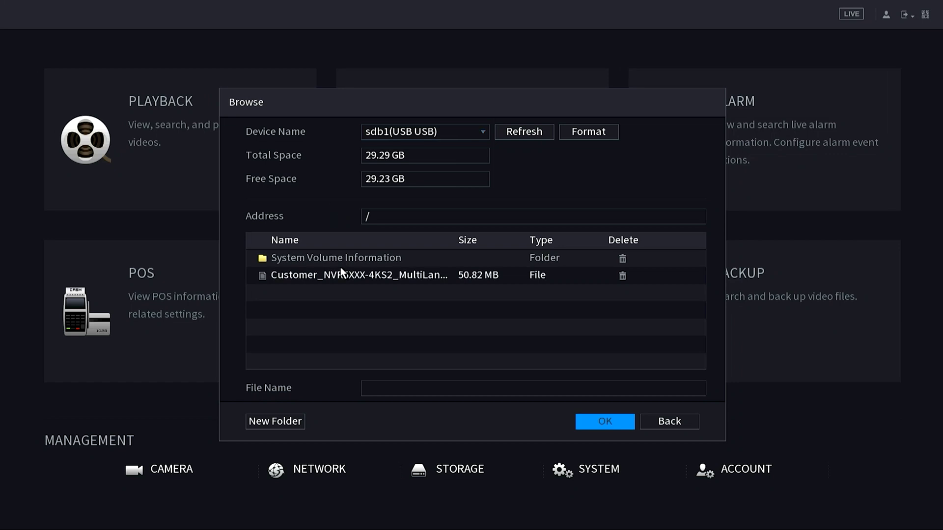
left_click(342, 276)
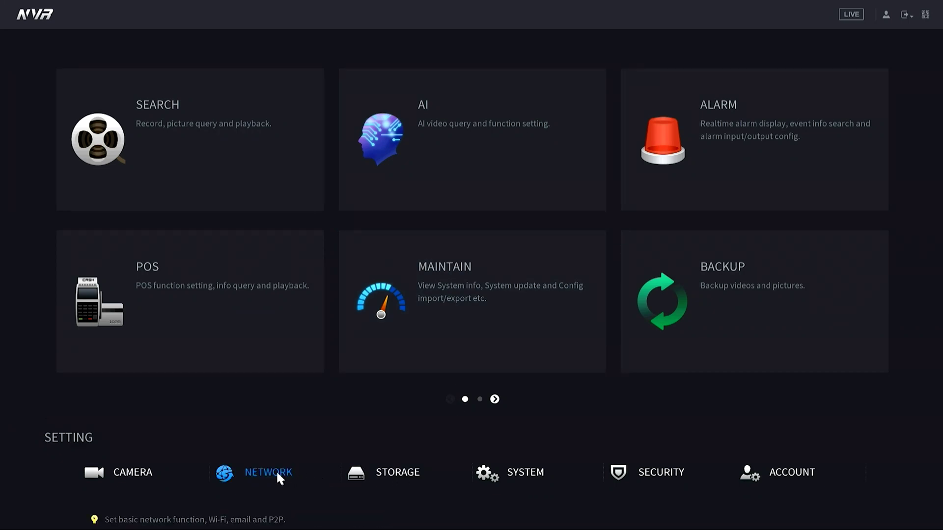
Step: View the NVR's TCP/IP network page showing IP 192.168.0.113, then start a new Chrome tab
left_click(262, 470)
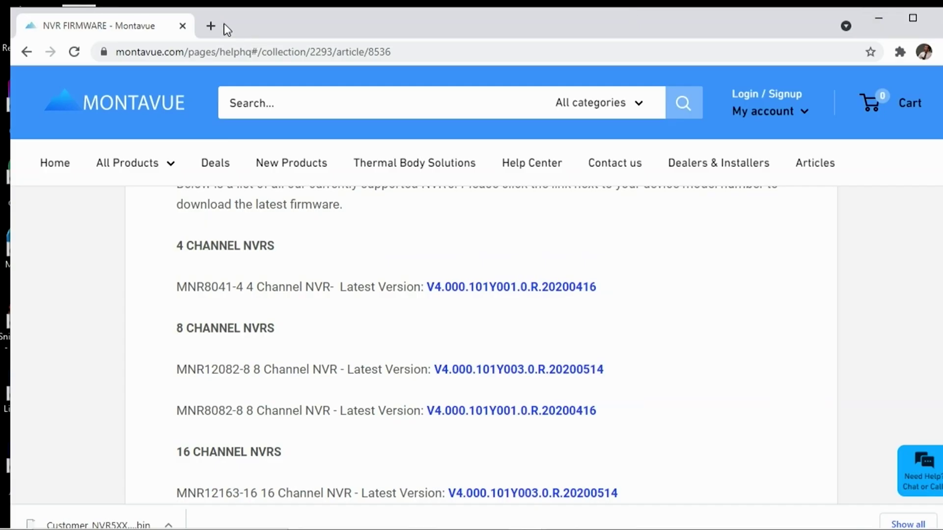
left_click(213, 23)
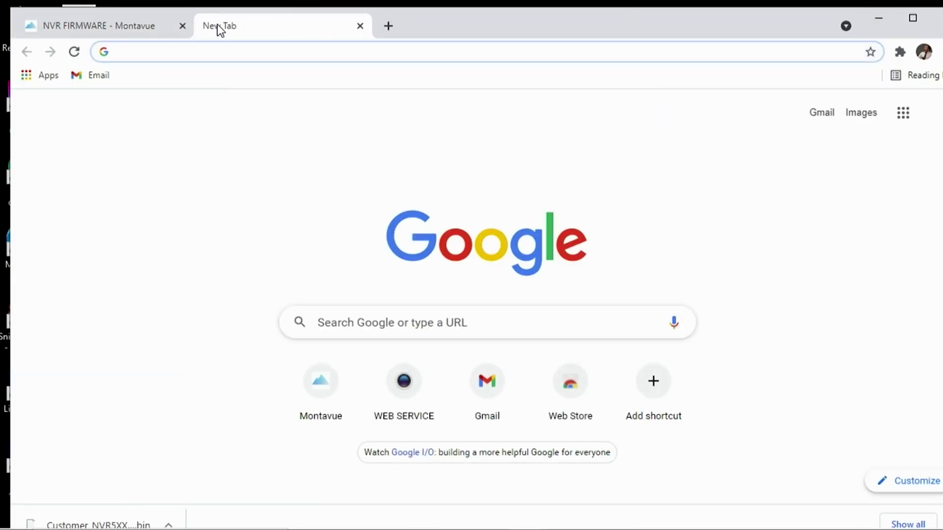
Step: Load 192.168.0.125 and log in with the recorder's username and password
type("192.168.")
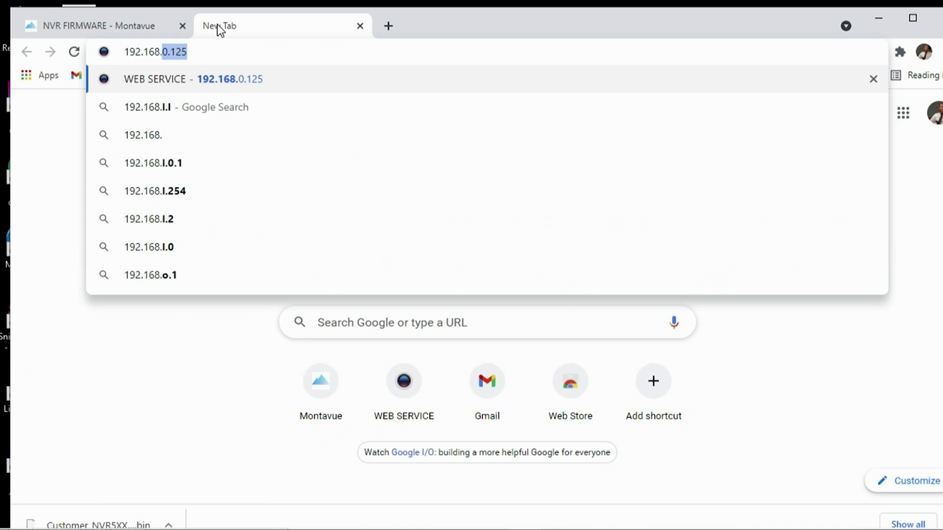
type("0.1")
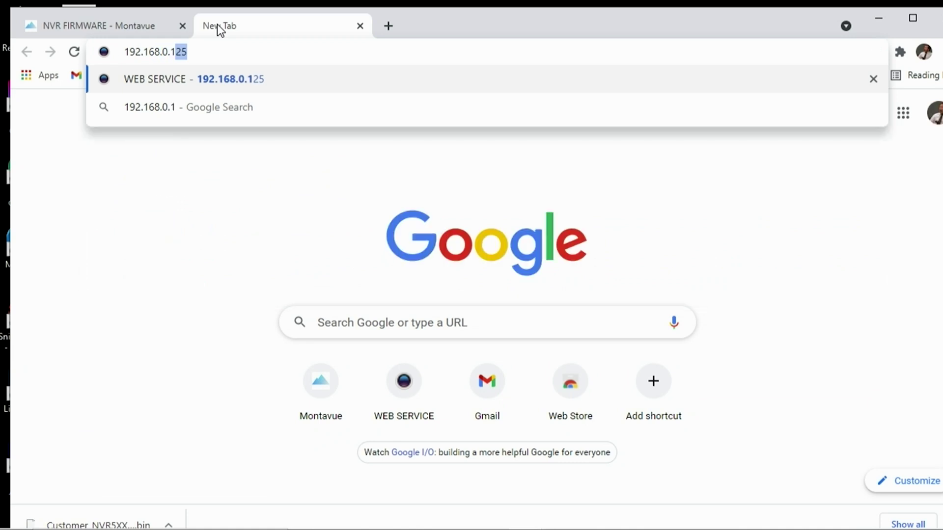
type("25")
key("Return")
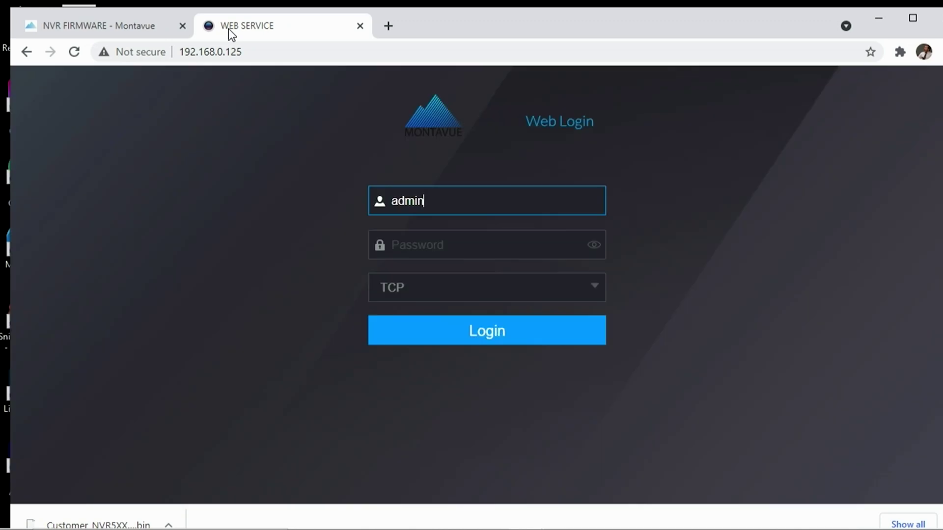
key("Tab")
type("****")
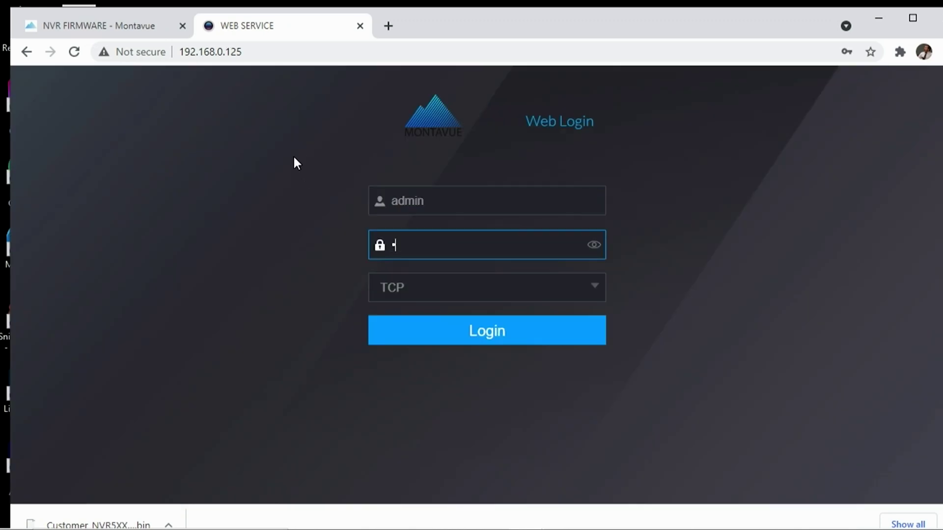
type("***")
key("Return")
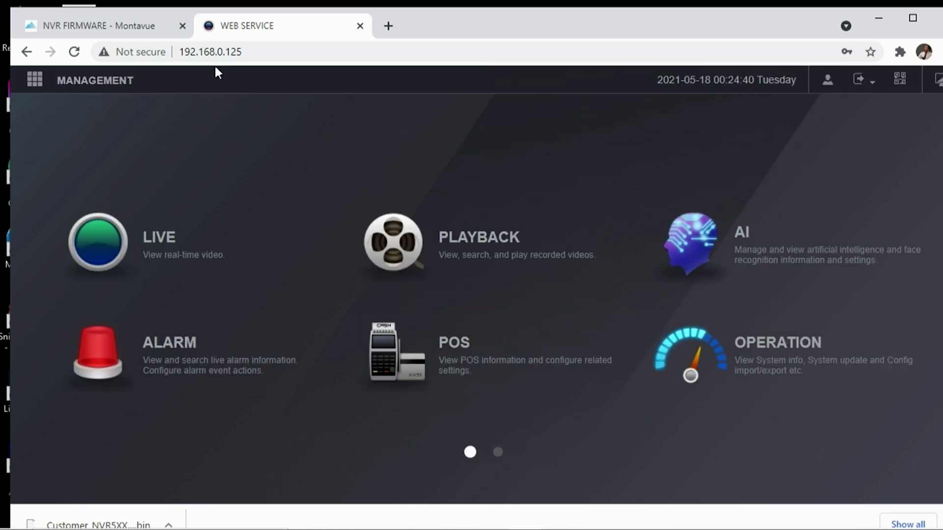
Step: Go to Operation > System Maintain > Upgrade and choose the Customer_NVR5XXX-4KS2 file in Downloads
left_click(790, 360)
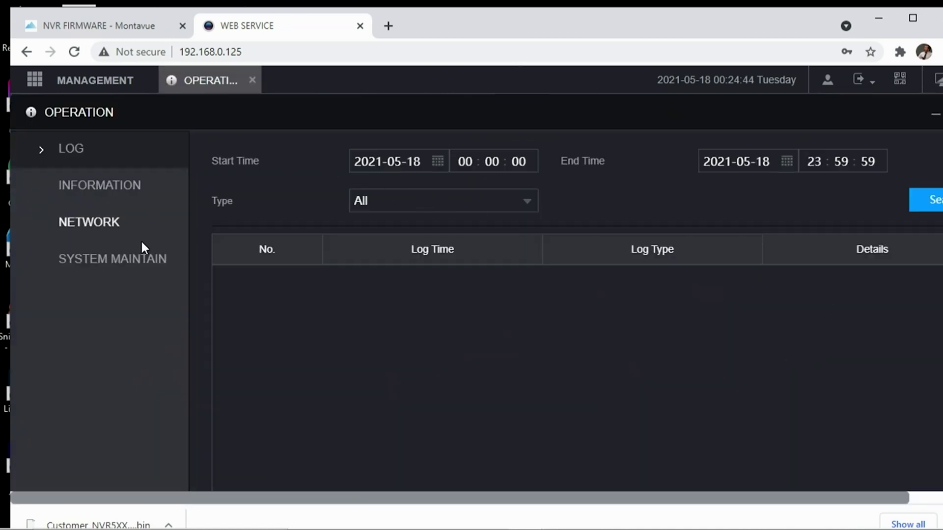
left_click(116, 260)
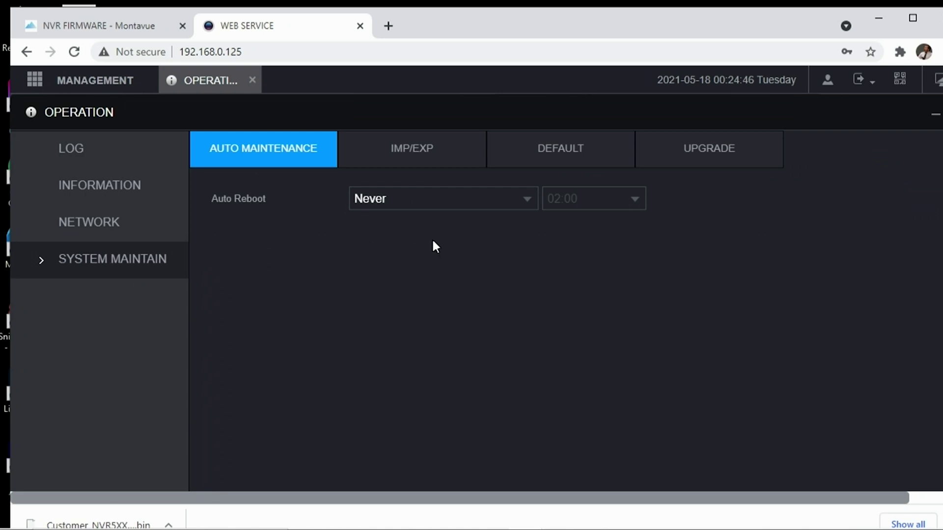
left_click(708, 148)
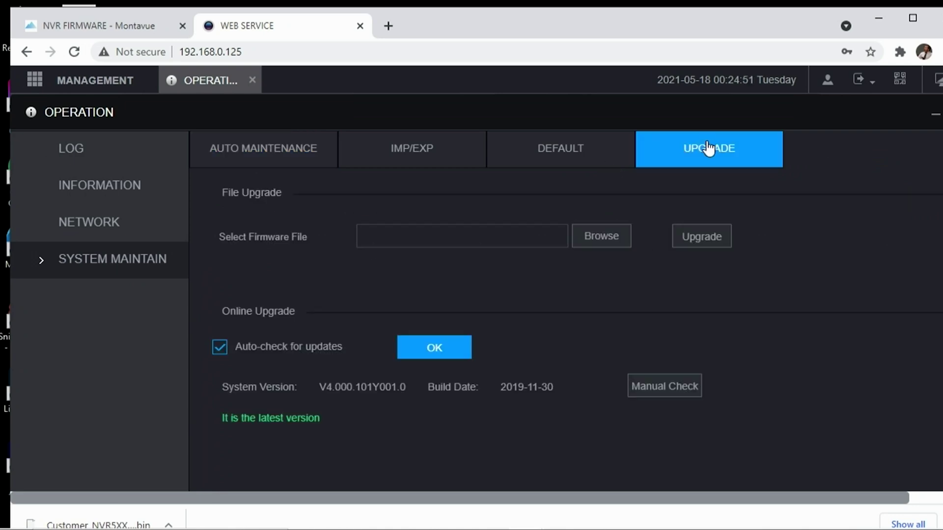
left_click(407, 237)
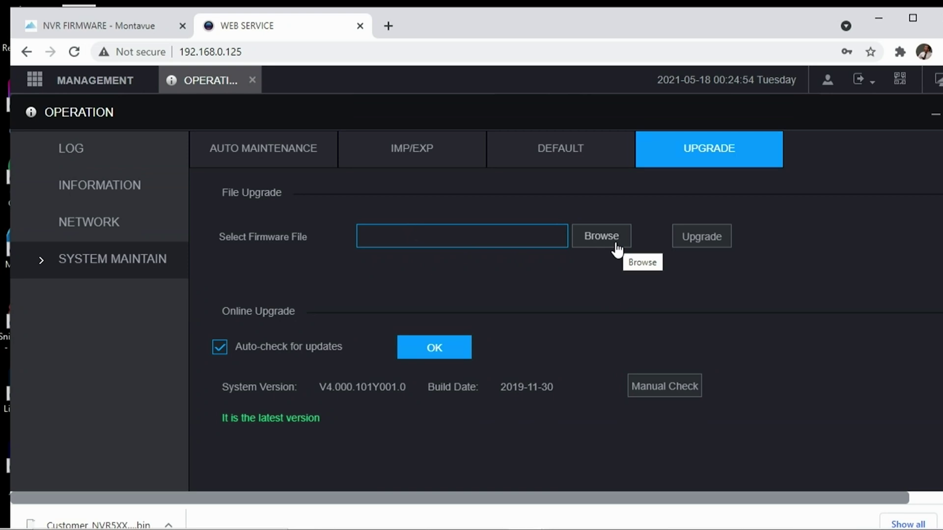
left_click(585, 241)
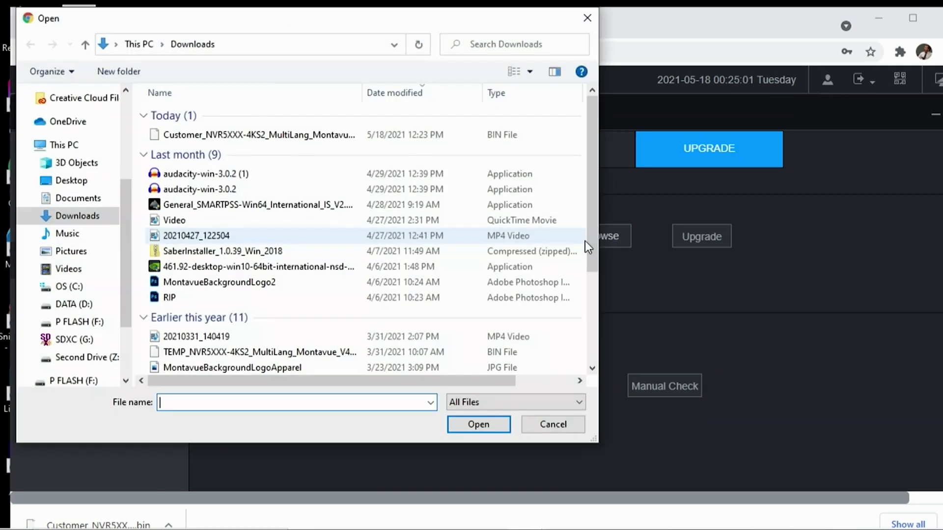
left_click(242, 134)
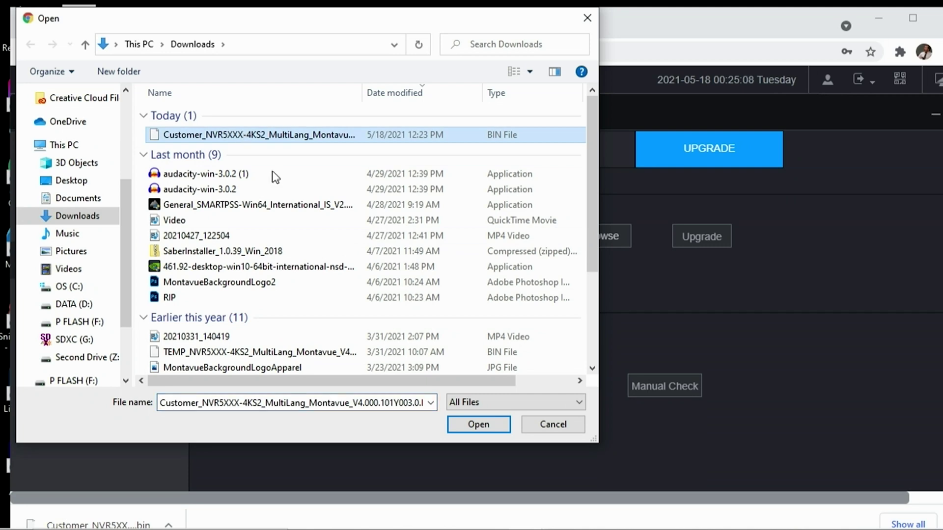
Step: Confirm the Customer_NVR5XXX-4KS2 firmware file and launch the device upgrade
left_click(477, 424)
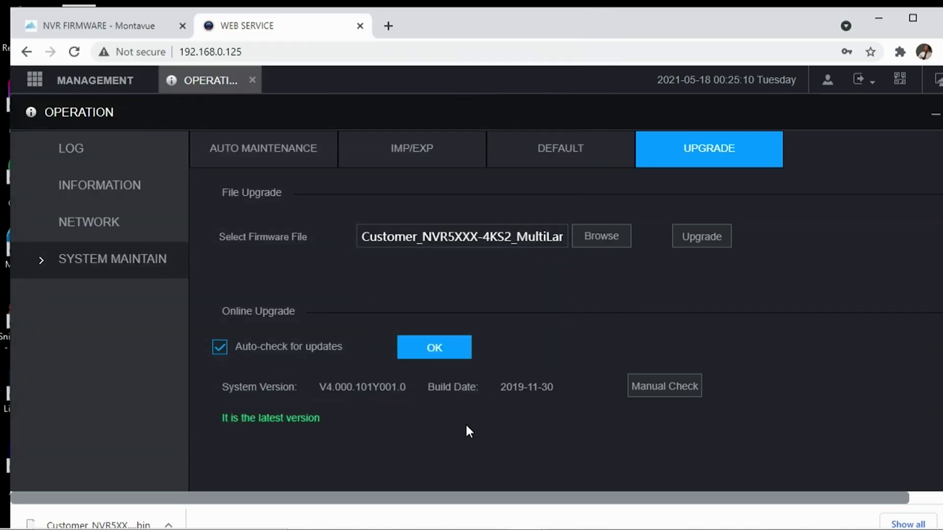
left_click(703, 238)
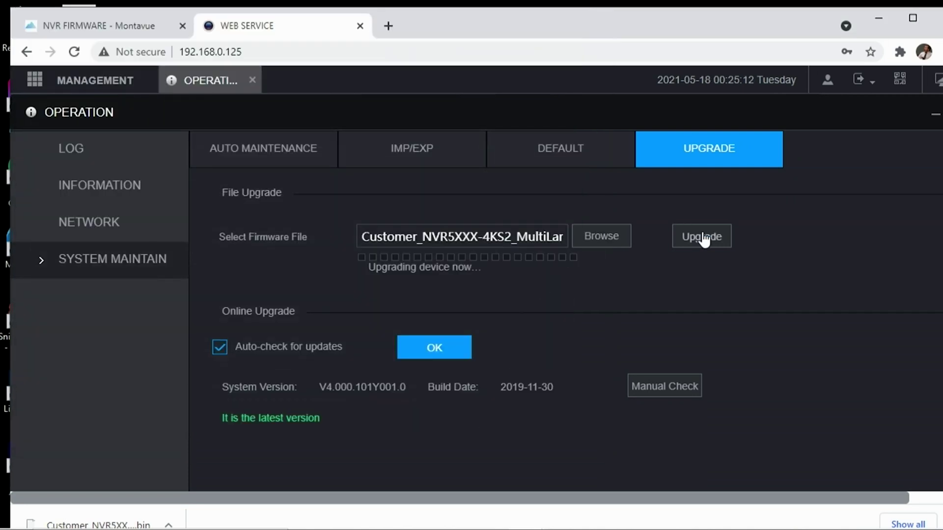